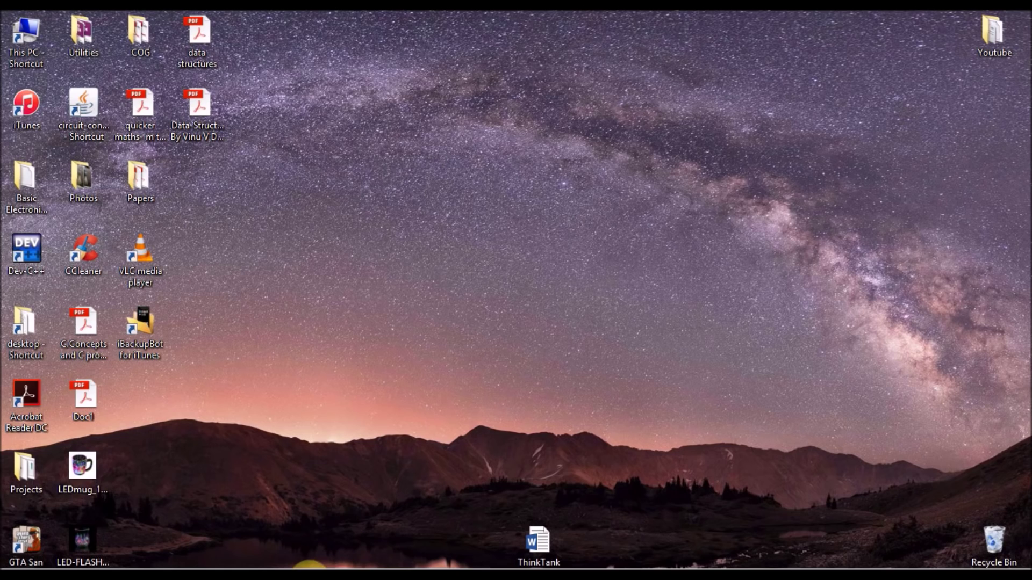
Step: Check the iPhone summary in iTunes, then search the web for 'ibackupbot'
left_click(290, 567)
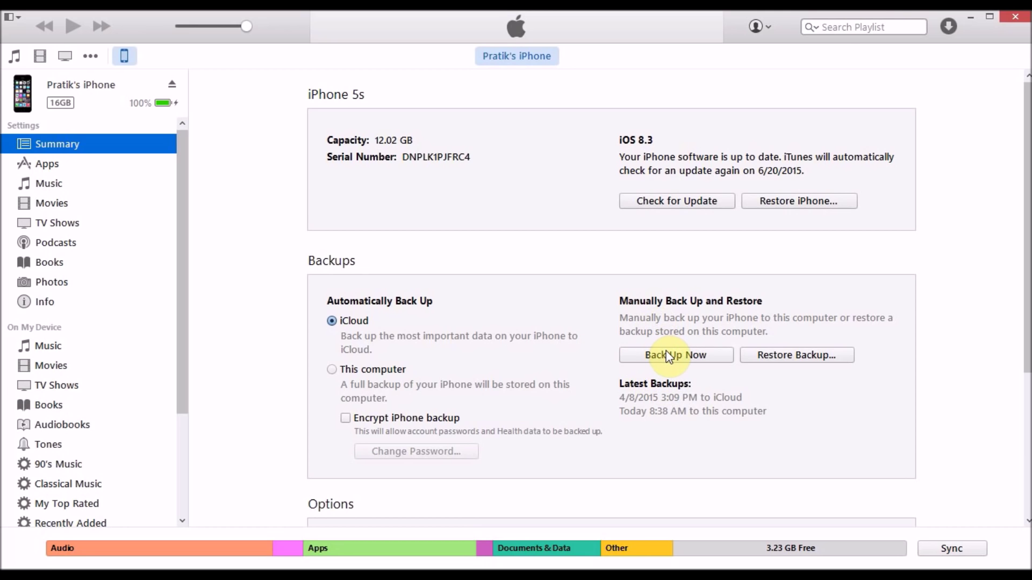
left_click(971, 16)
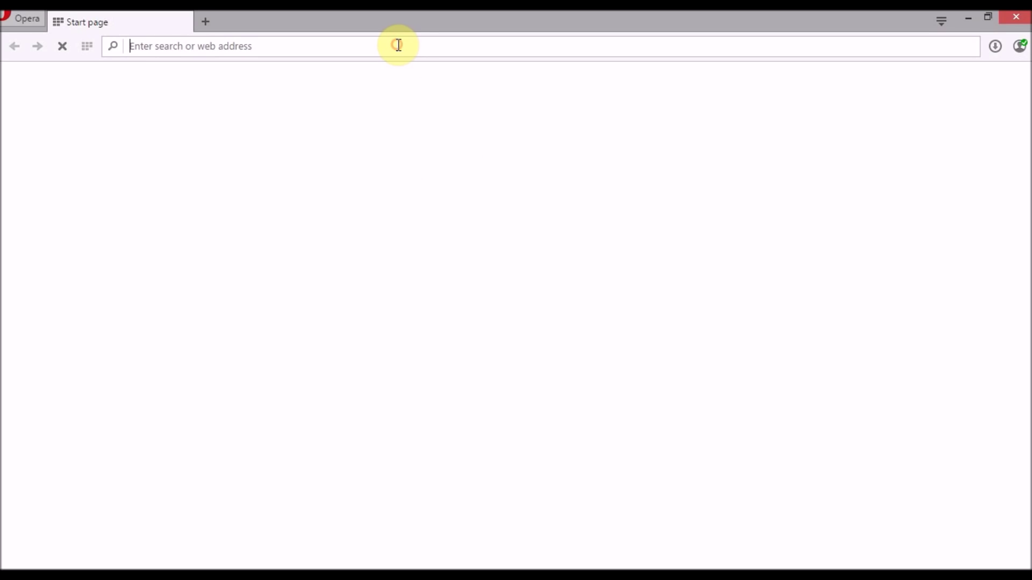
type("ibac")
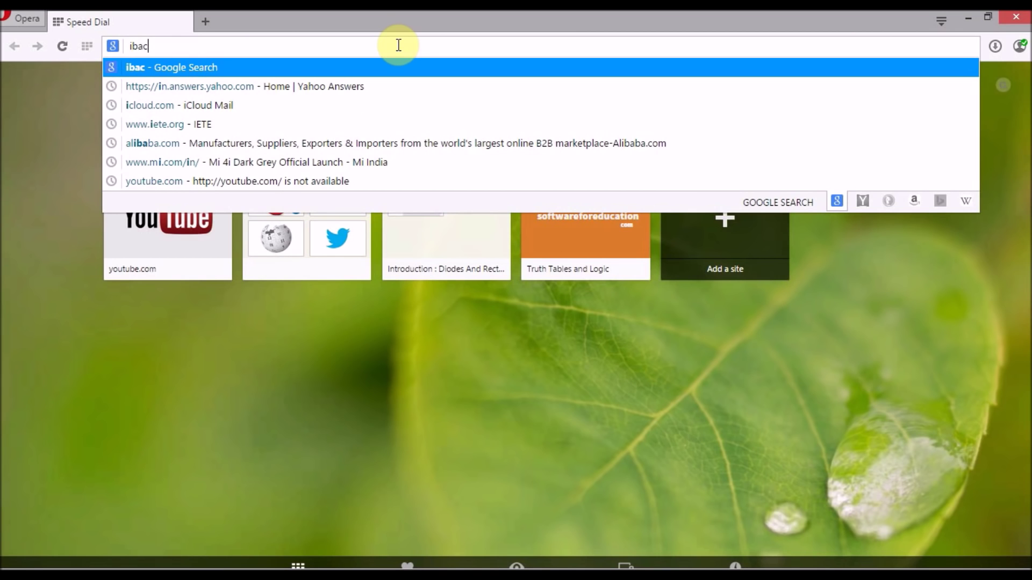
type("kupbot")
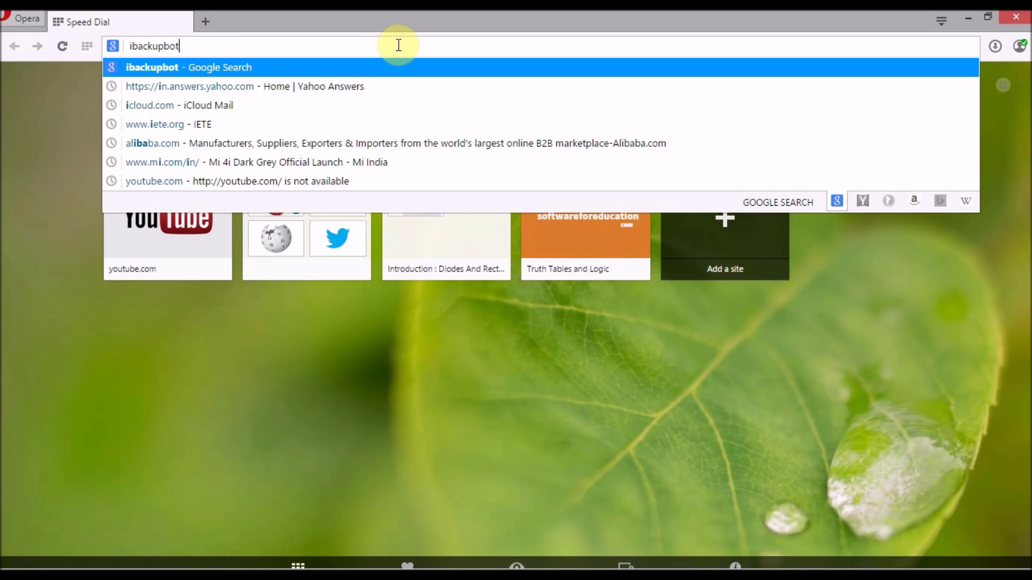
key("Return")
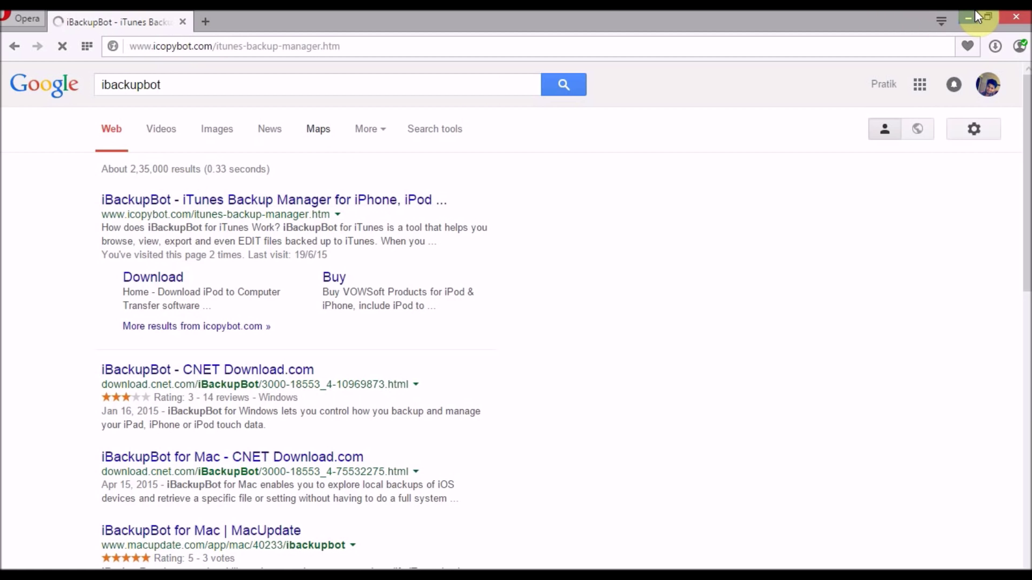
Step: Review the iBackupBot free-trial download links on icopybot.com, then close Opera
scroll(464, 356, "down", 15)
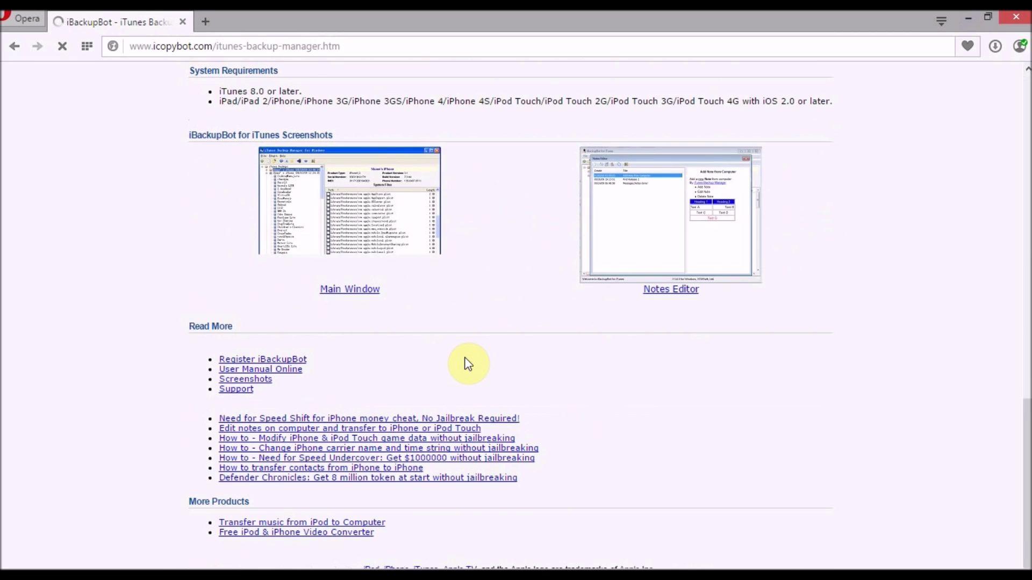
scroll(470, 361, "up", 10)
scroll(468, 361, "down", 1)
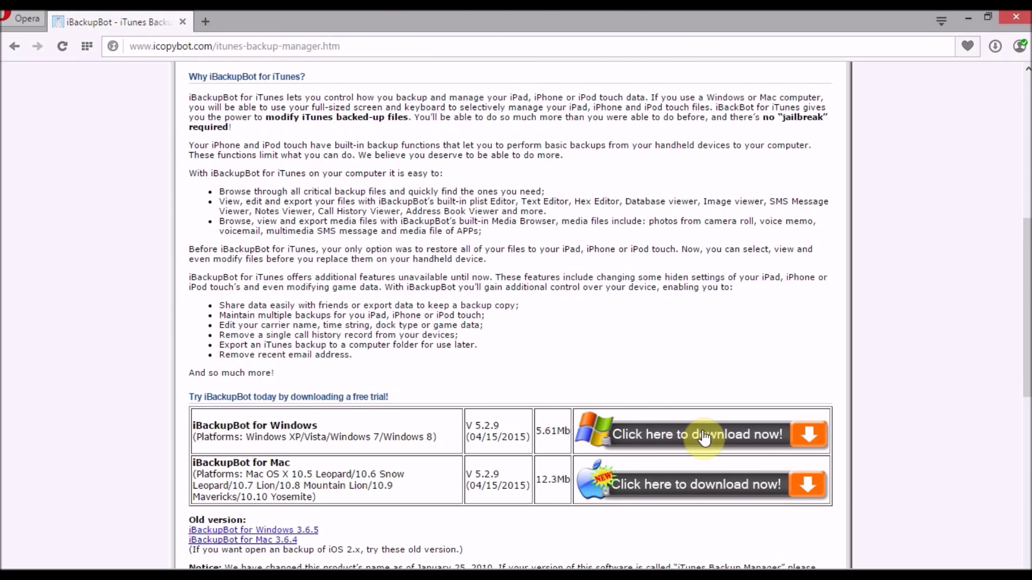
left_click(1016, 17)
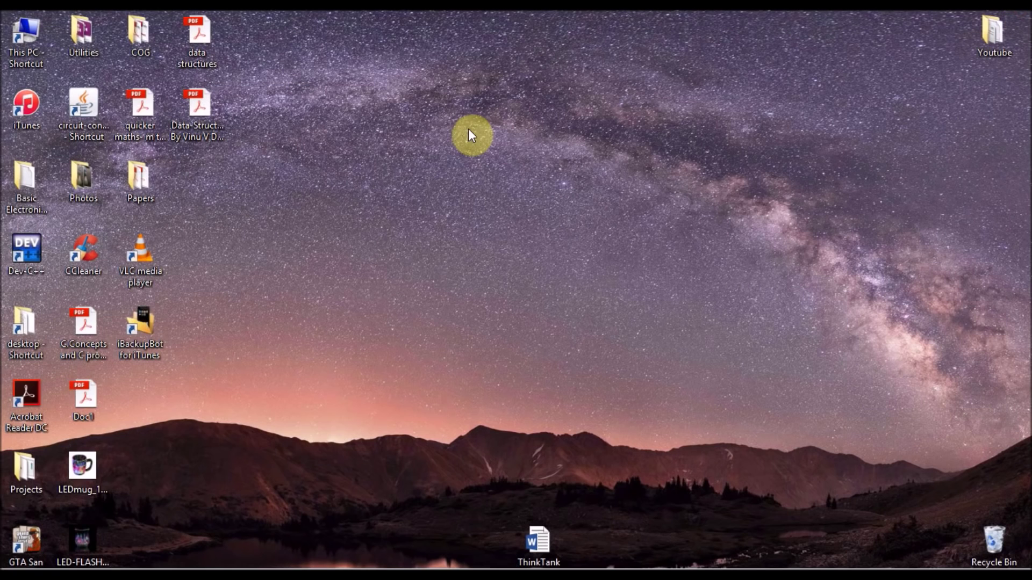
Step: Launch iBackupBot, dismiss the warning, and show the iPhone backup's System Files list
double_click(142, 337)
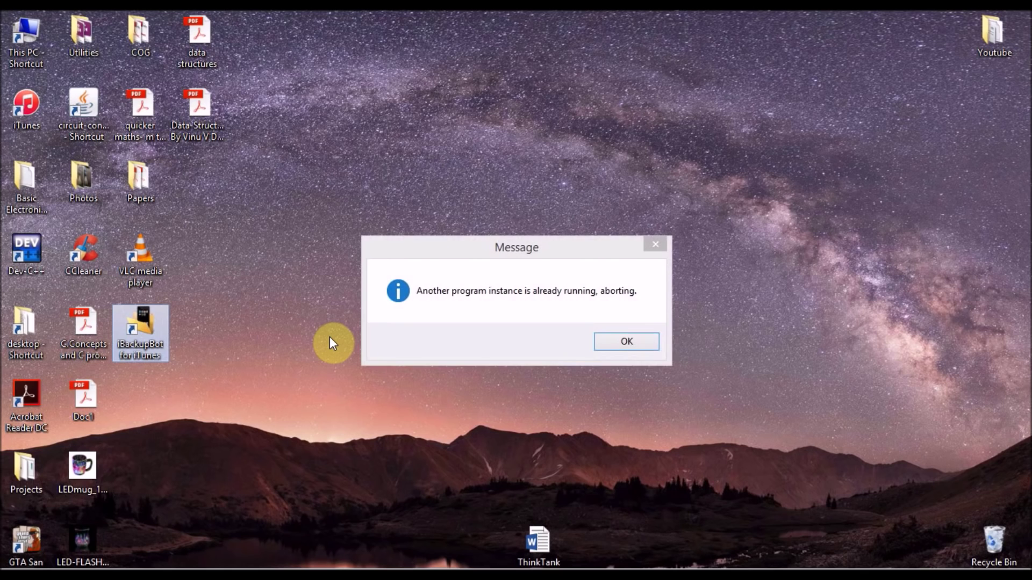
left_click(633, 336)
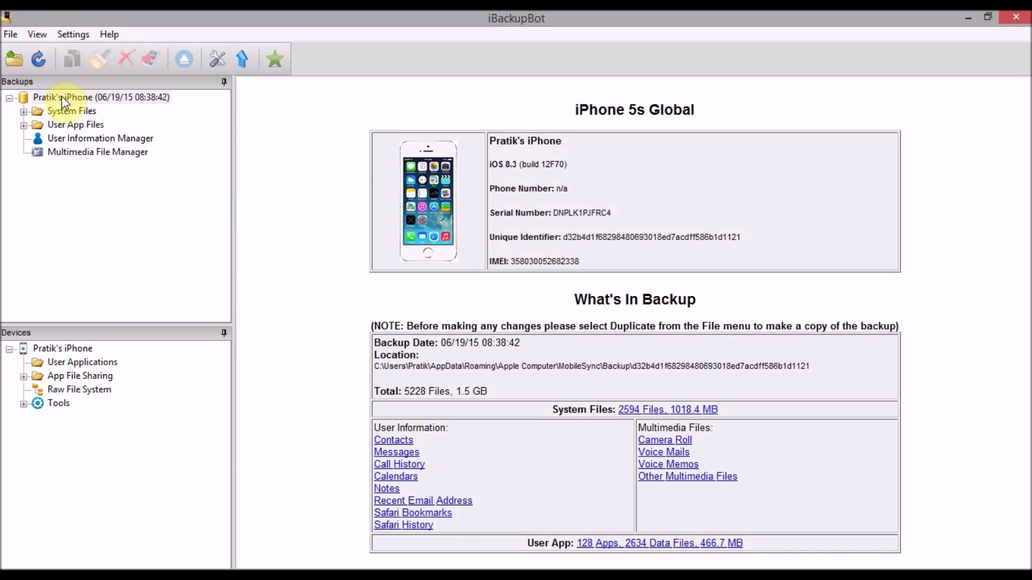
left_click(9, 98)
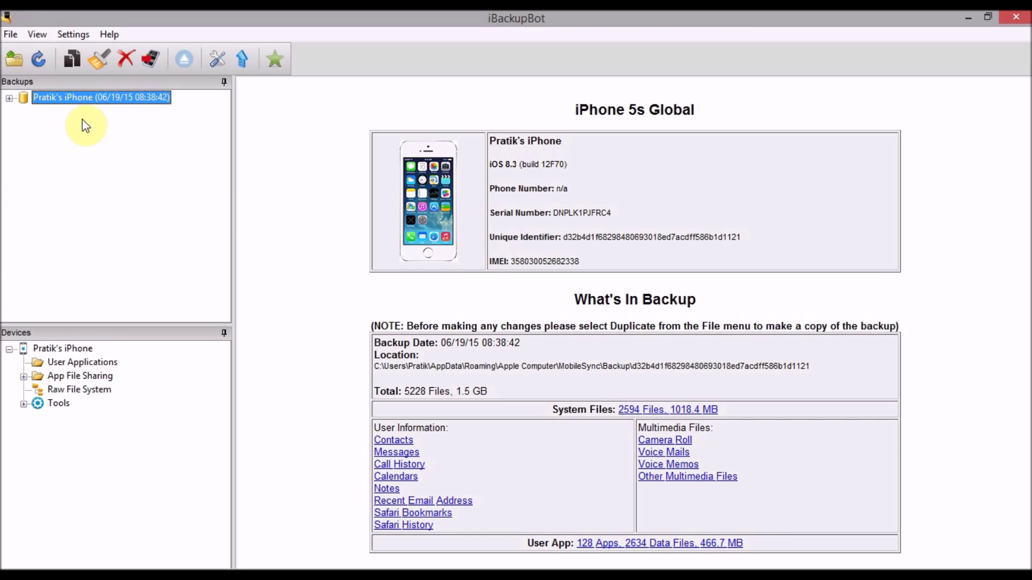
left_click(9, 98)
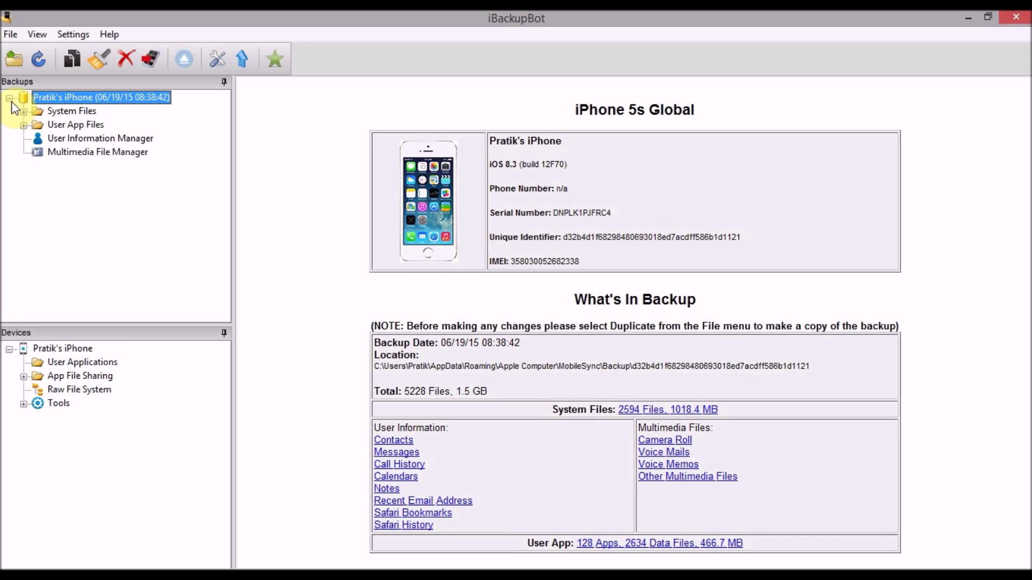
left_click(45, 115)
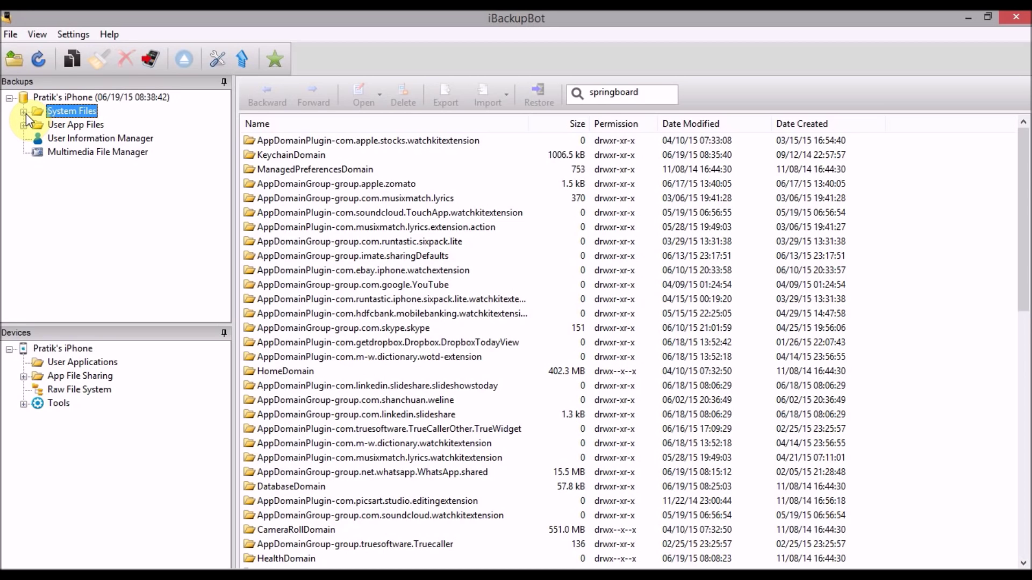
Step: Search the backup for 'home' and browse into HomeDomain > Library > Preferences
left_click(645, 97)
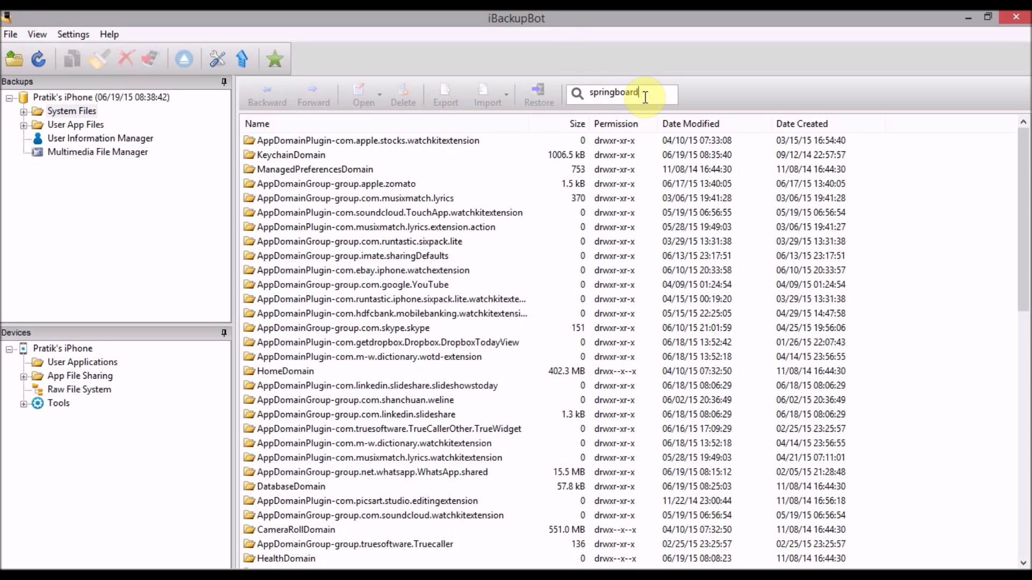
key("BackSpace")
key("BackSpace")
key("BackSpace")
key("BackSpace")
key("BackSpace")
key("BackSpace")
key("BackSpace")
key("BackSpace")
key("BackSpace")
key("BackSpace")
key("BackSpace")
type("hom")
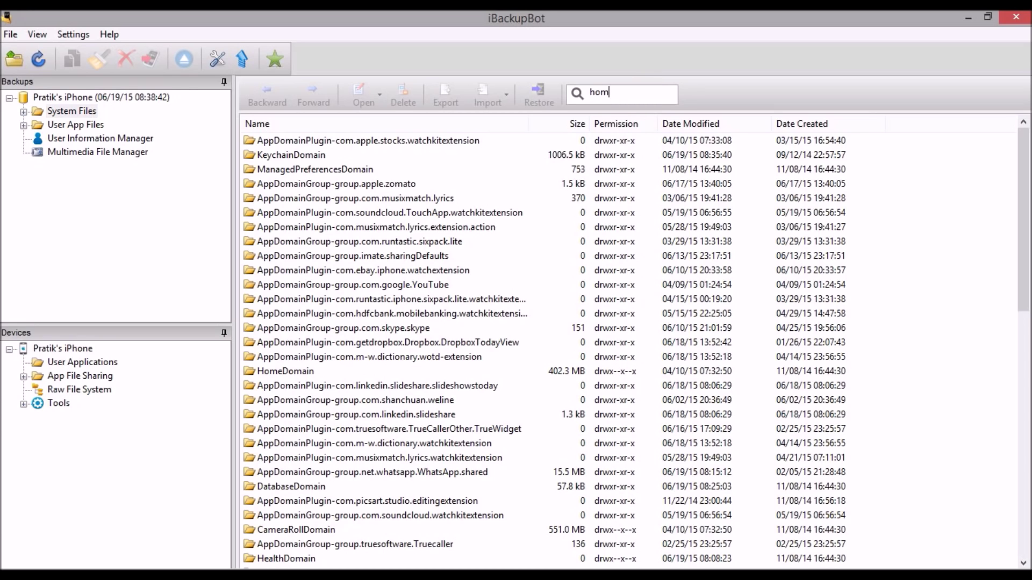
type("e domain")
key("Return")
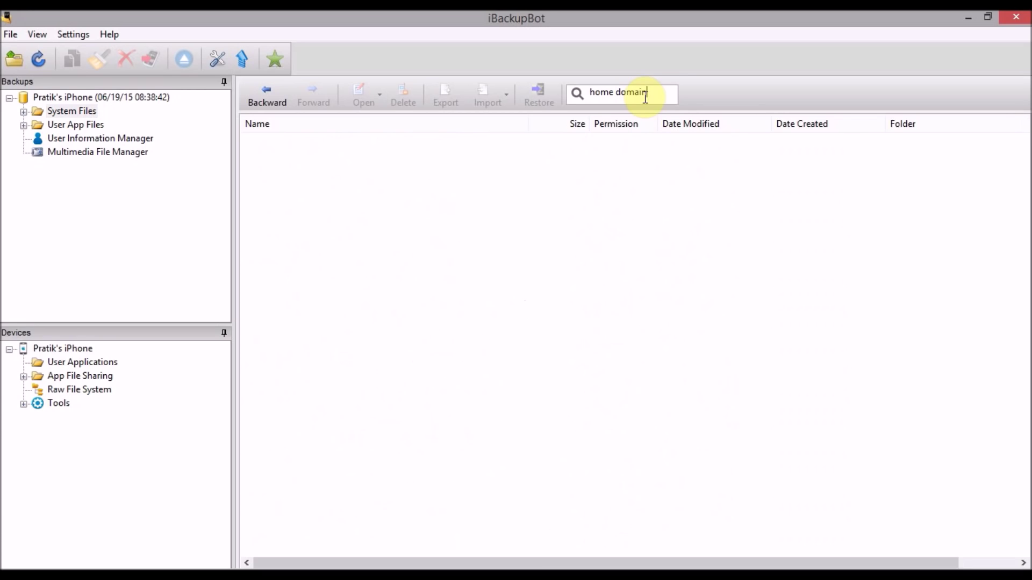
key("BackSpace")
key("BackSpace")
key("BackSpace")
key("BackSpace")
key("BackSpace")
key("BackSpace")
key("BackSpace")
key("BackSpace")
type("e")
key("Return")
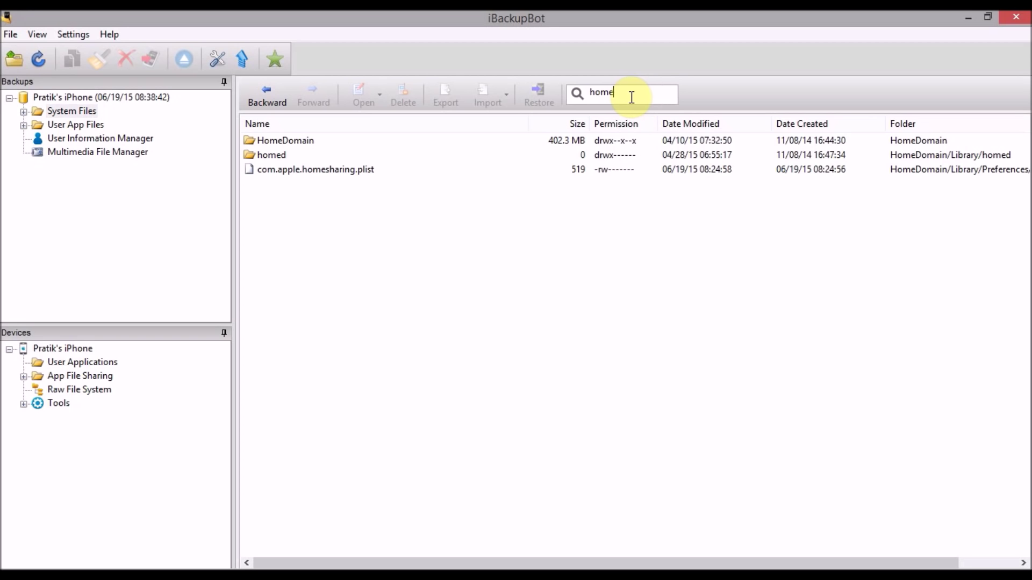
double_click(419, 143)
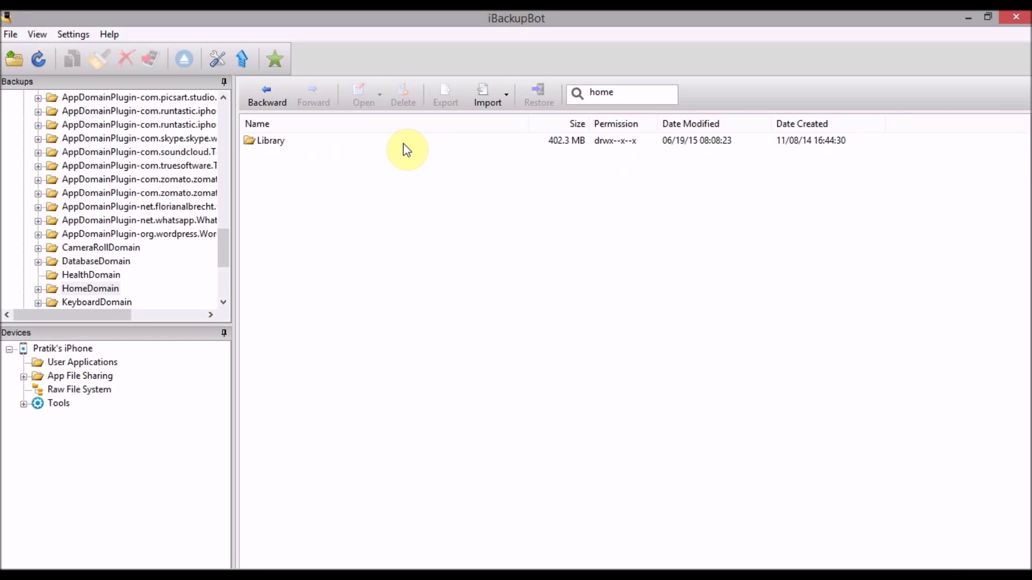
double_click(375, 145)
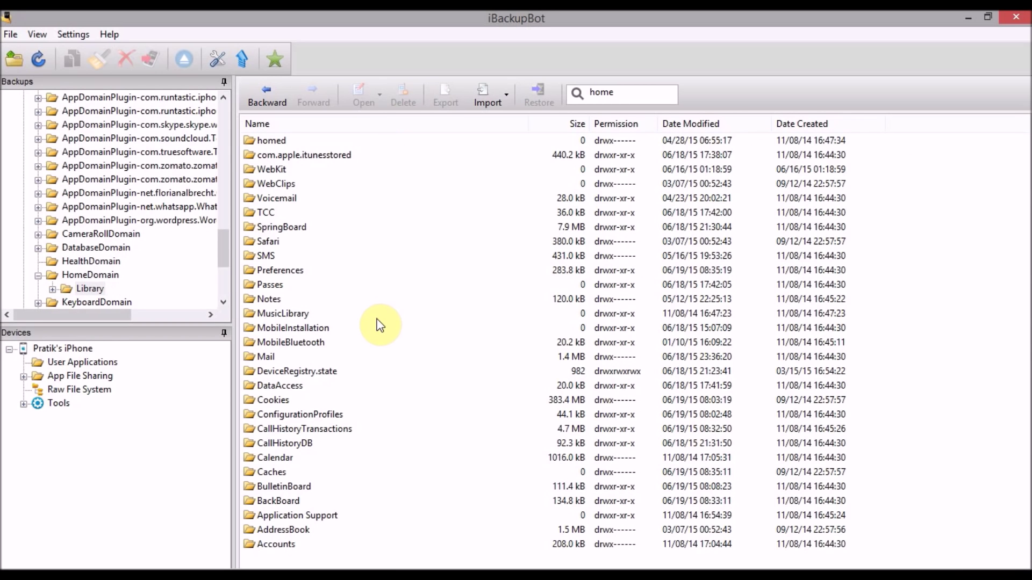
double_click(298, 271)
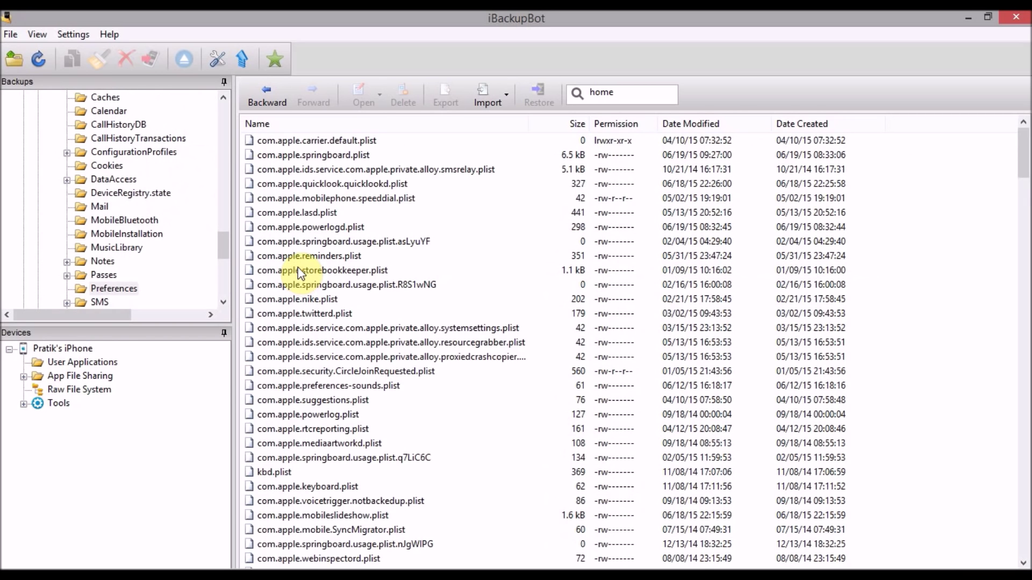
Step: Search for 'springboard' and select com.apple.springboard.plist
left_click(627, 89)
key("BackSpace")
key("BackSpace")
key("BackSpace")
key("BackSpace")
type("springboard")
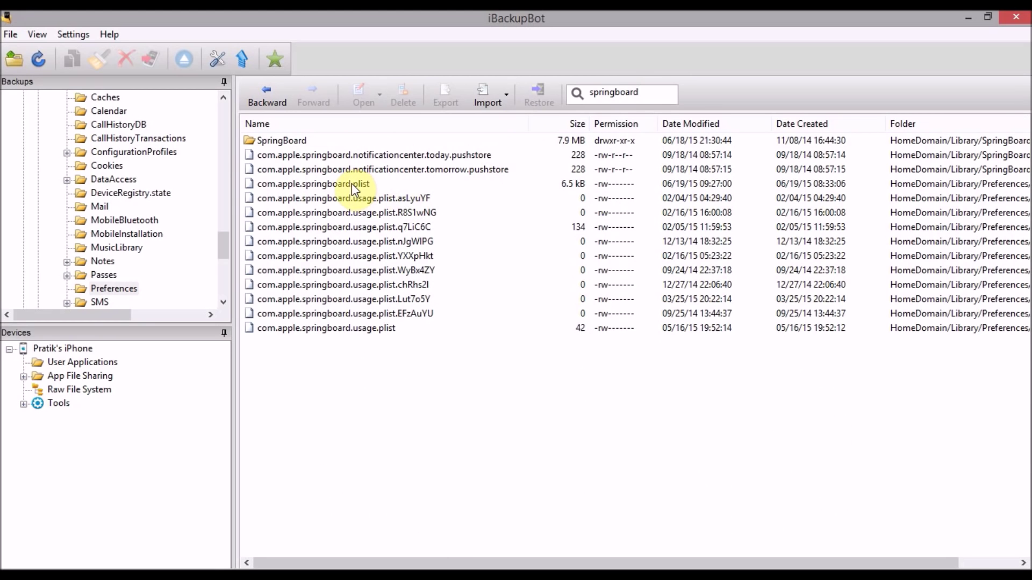
left_click(334, 185)
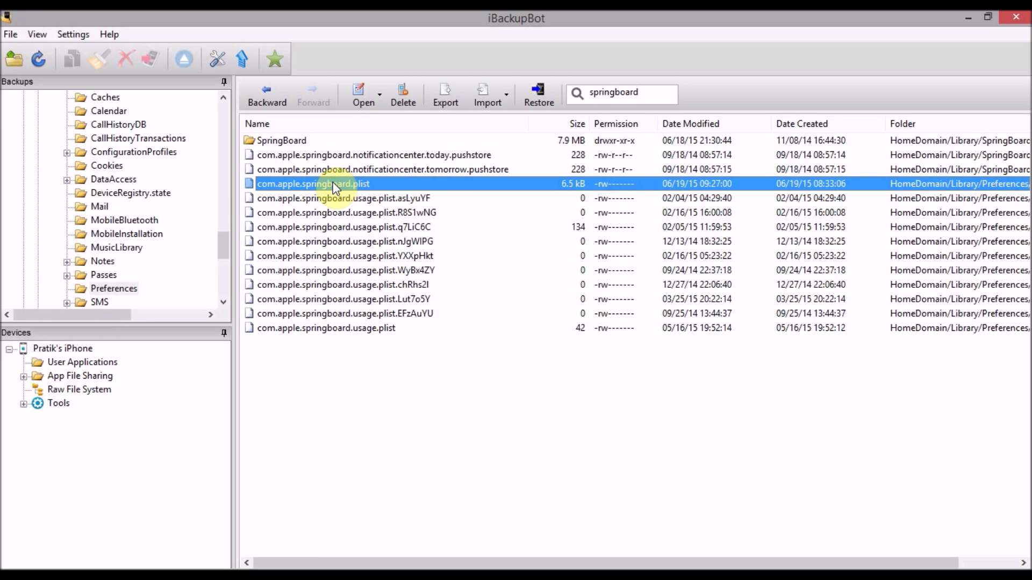
Step: Open com.apple.springboard.plist in the built-in editor, skipping the trial registration prompt
right_click(335, 185)
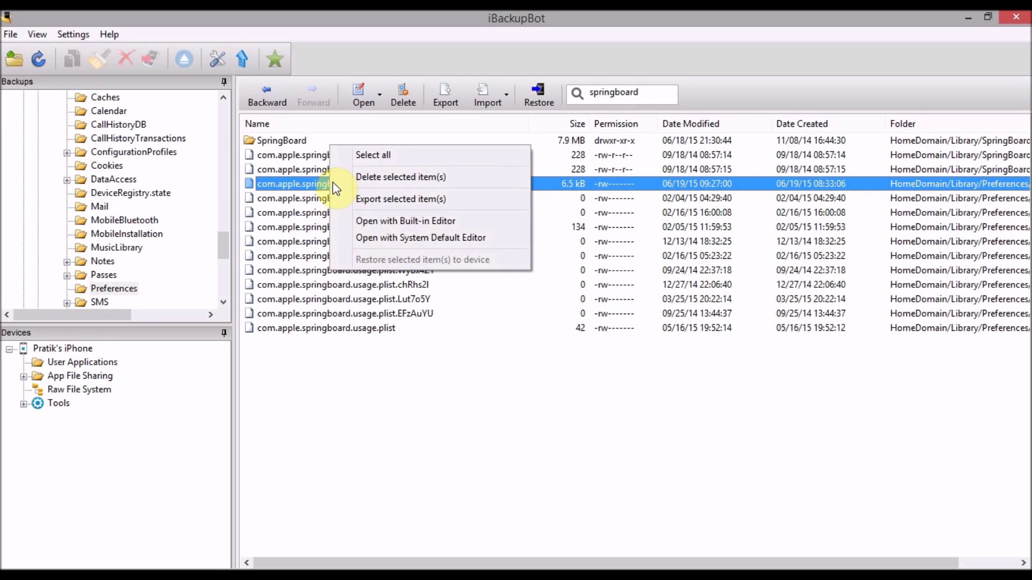
left_click(371, 226)
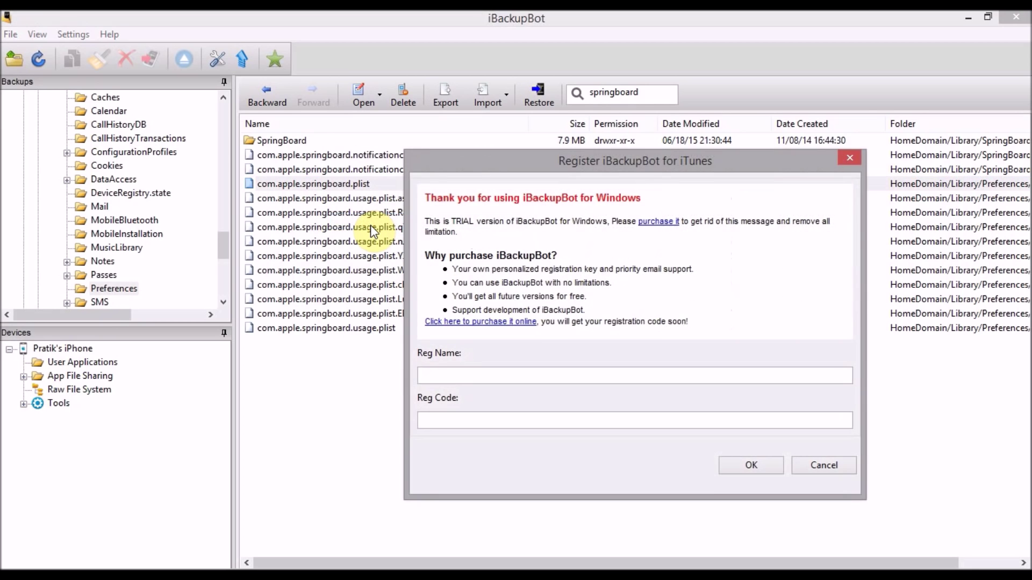
left_click(824, 465)
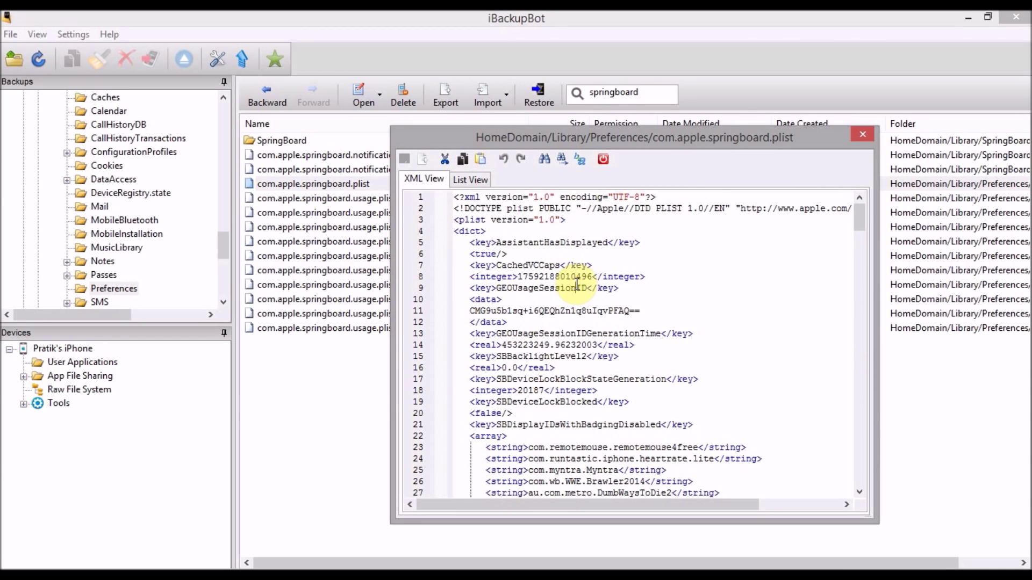
Step: Find '<key>country' and insert an empty line after the </dict> on line 172
key("ctrl+f")
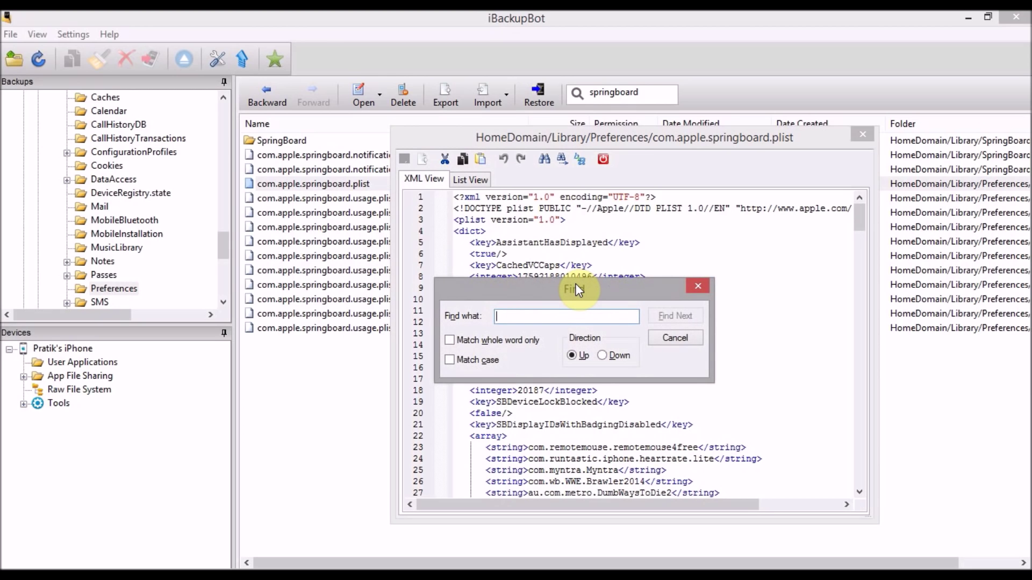
type("<ke")
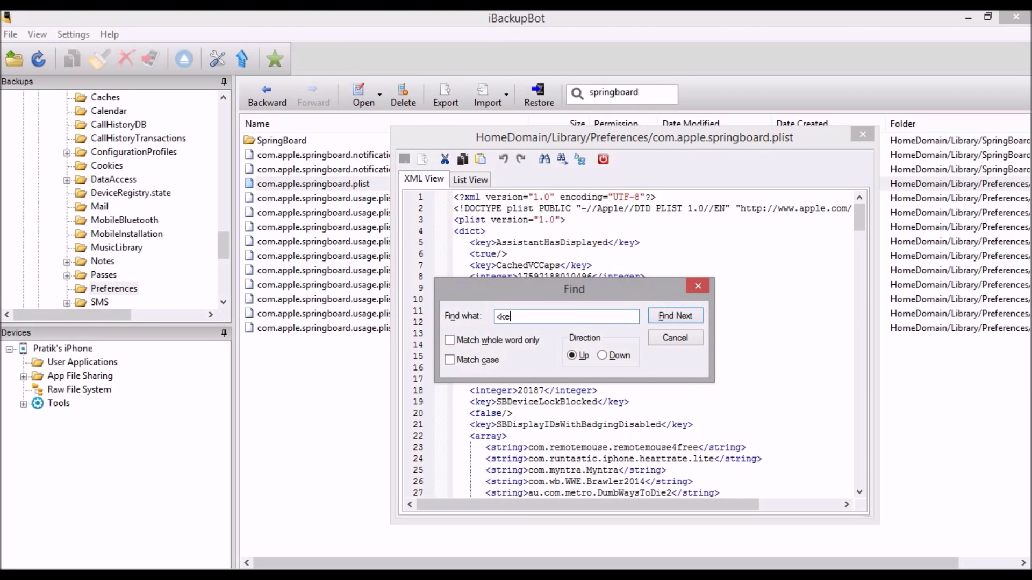
type("y>country")
key("Return")
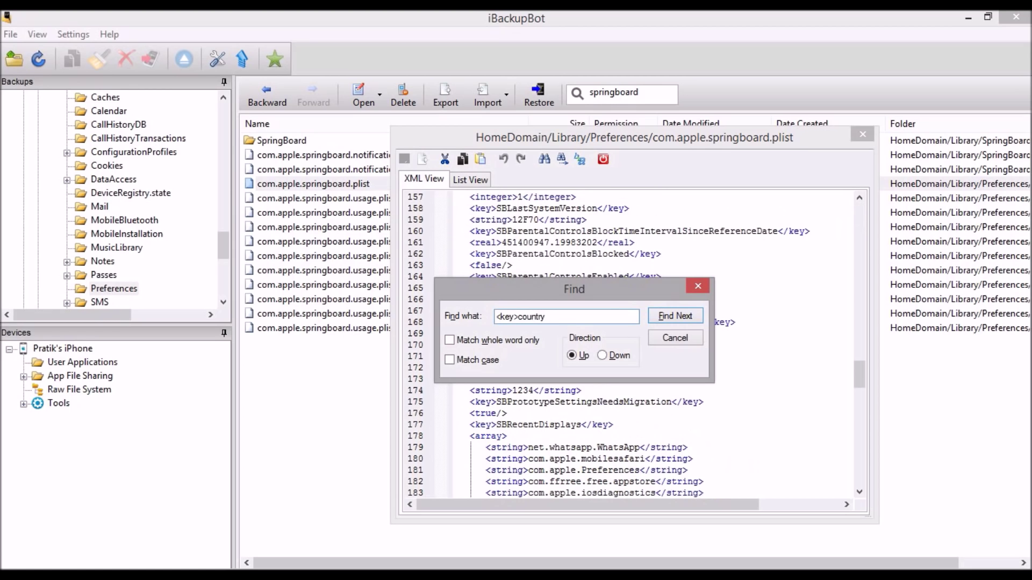
left_click(673, 341)
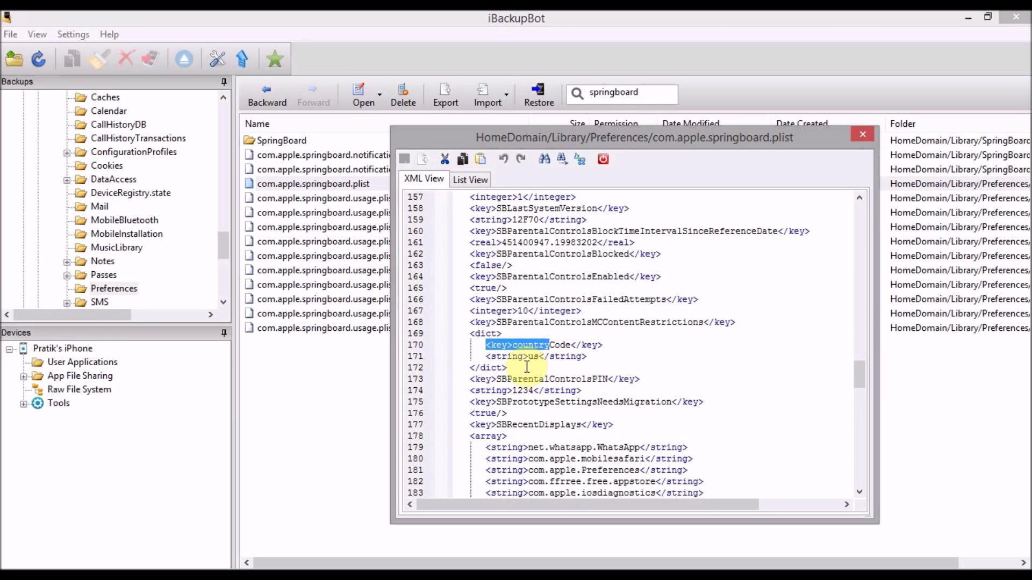
left_click(519, 367)
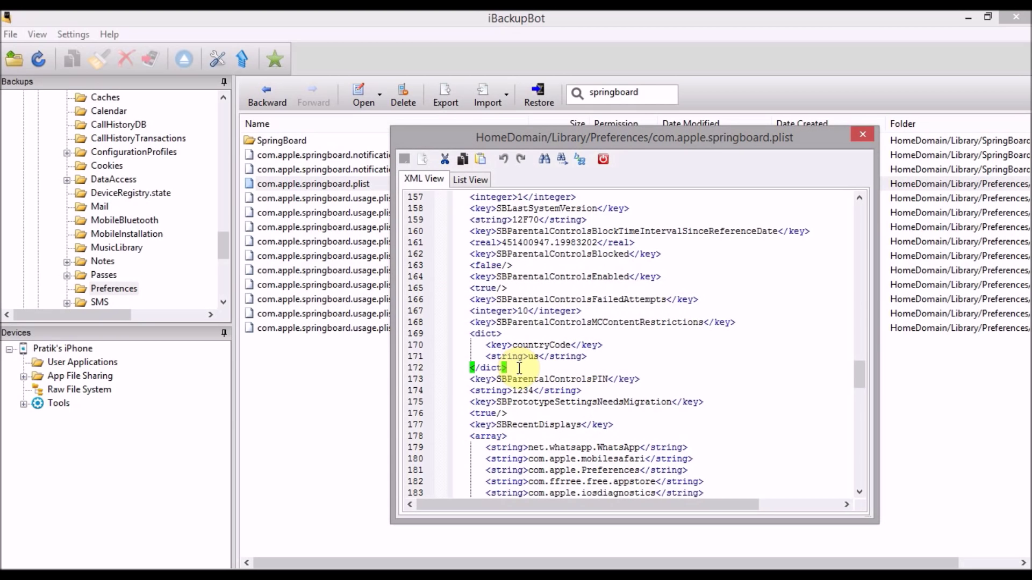
key("Return")
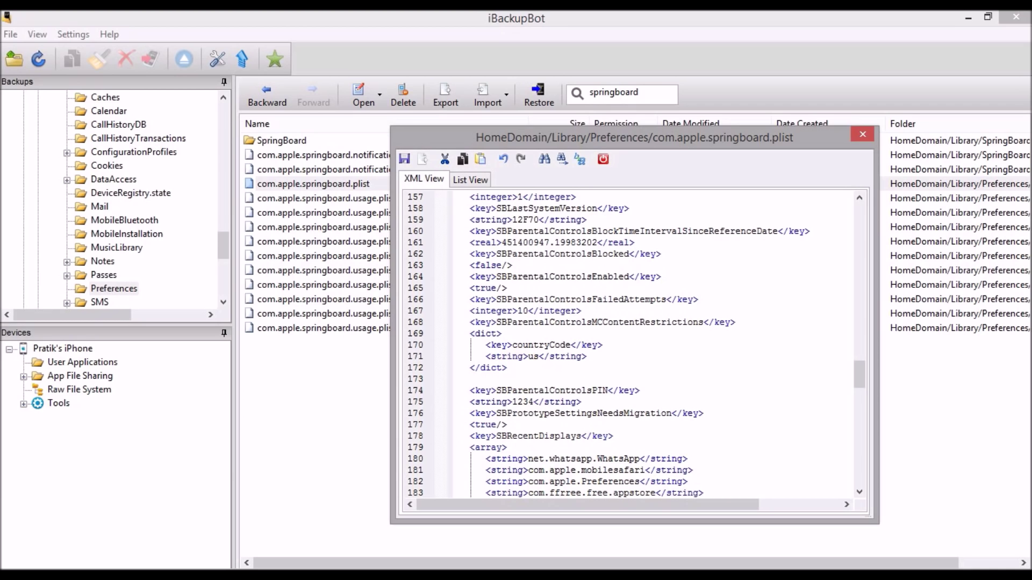
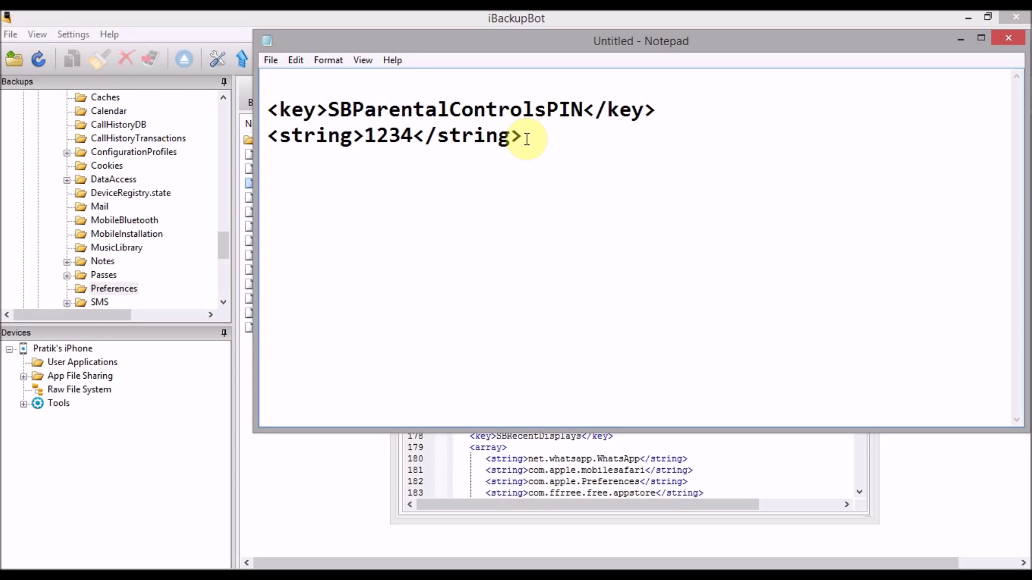
Step: Select both lines of the SBParentalControlsPIN key and its PIN string value
left_click_drag(527, 138, 266, 85)
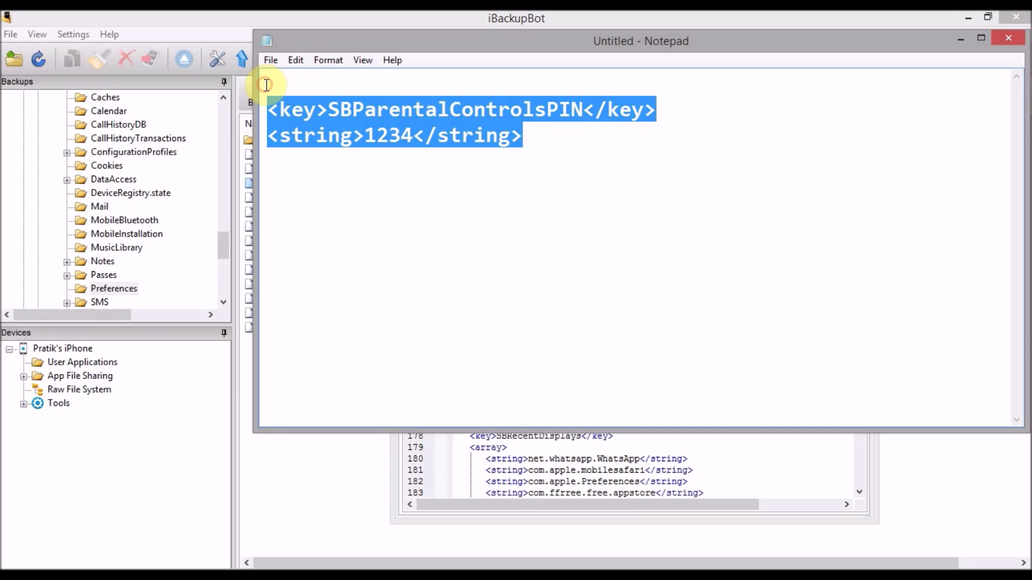
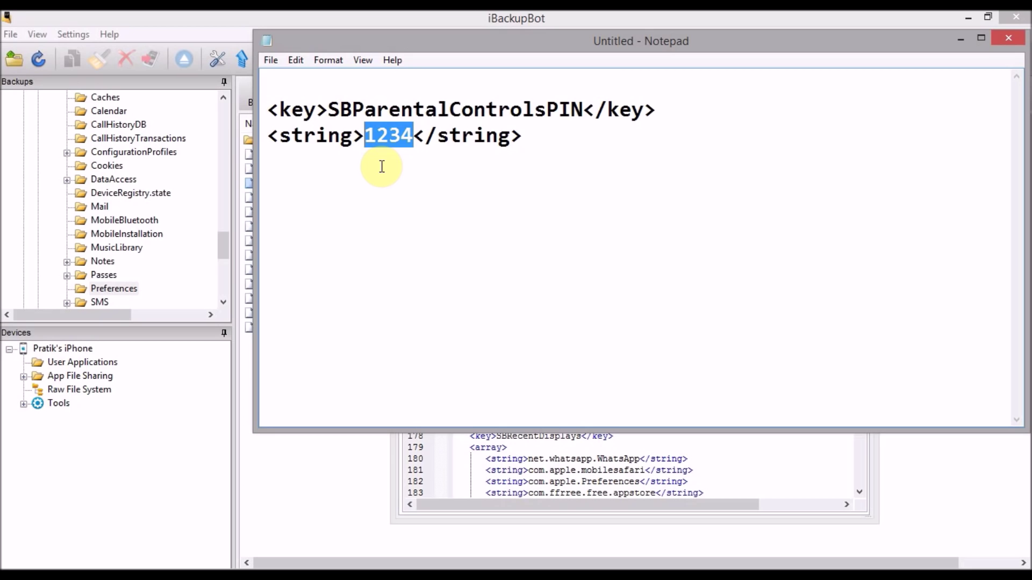
left_click(632, 131)
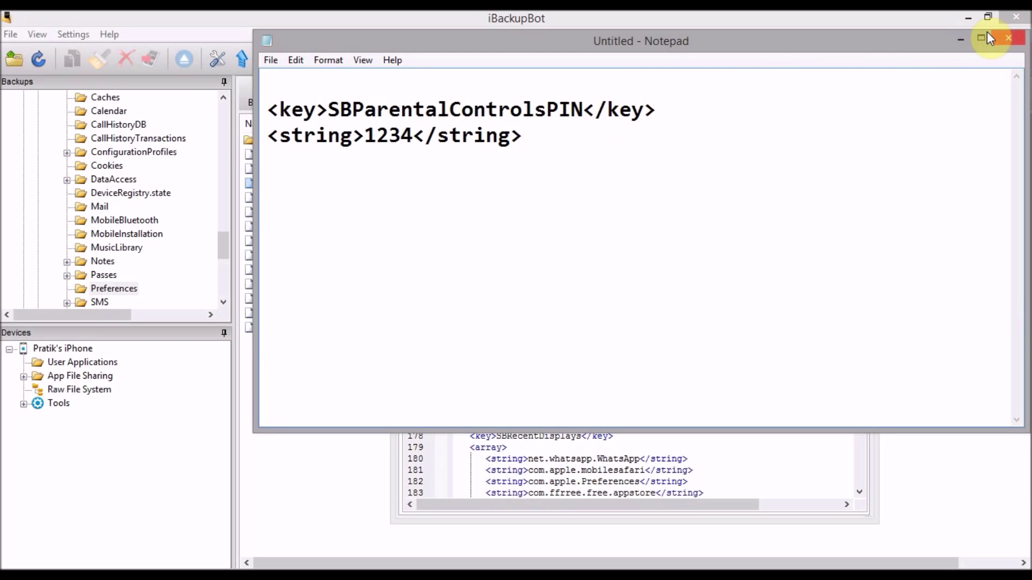
left_click(960, 39)
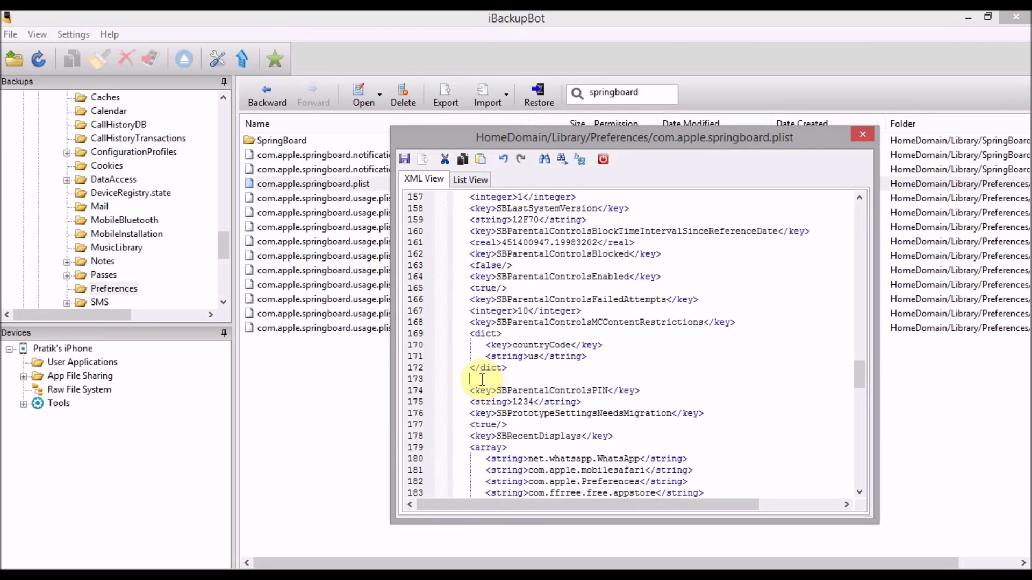
type("<key>SBParentalControlsPIN</key> <string>1234</string>")
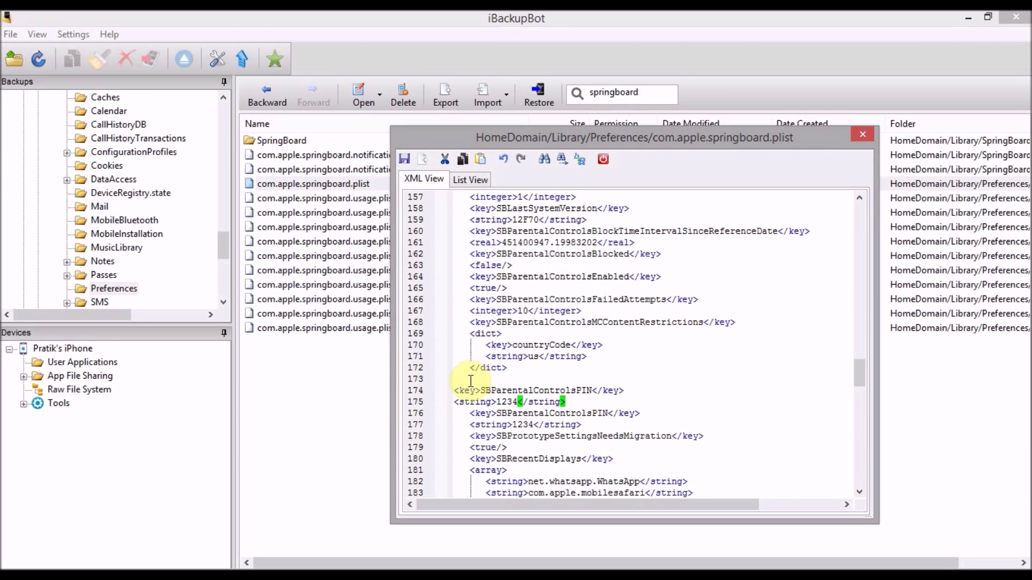
left_click(458, 390)
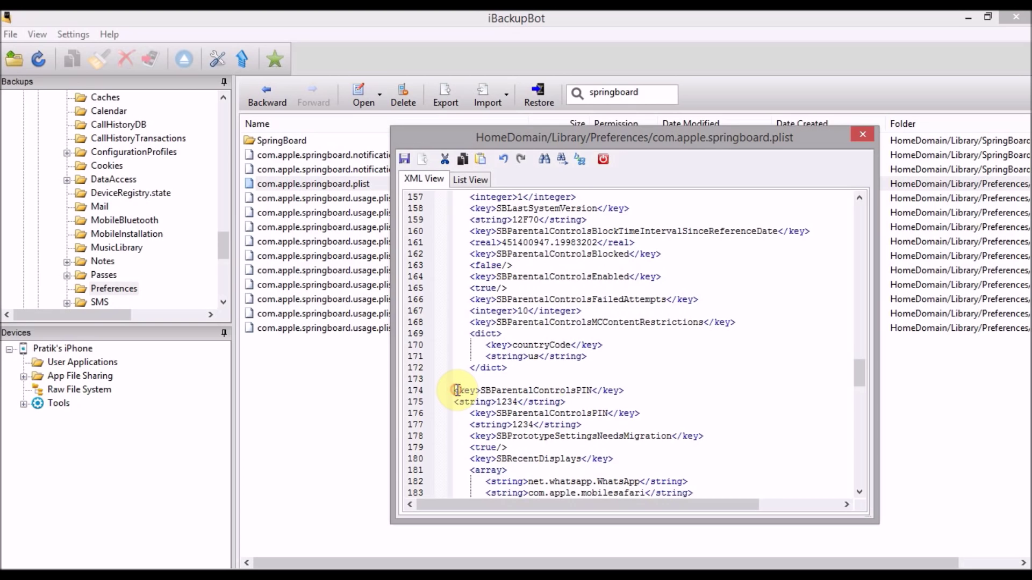
key("BackSpace")
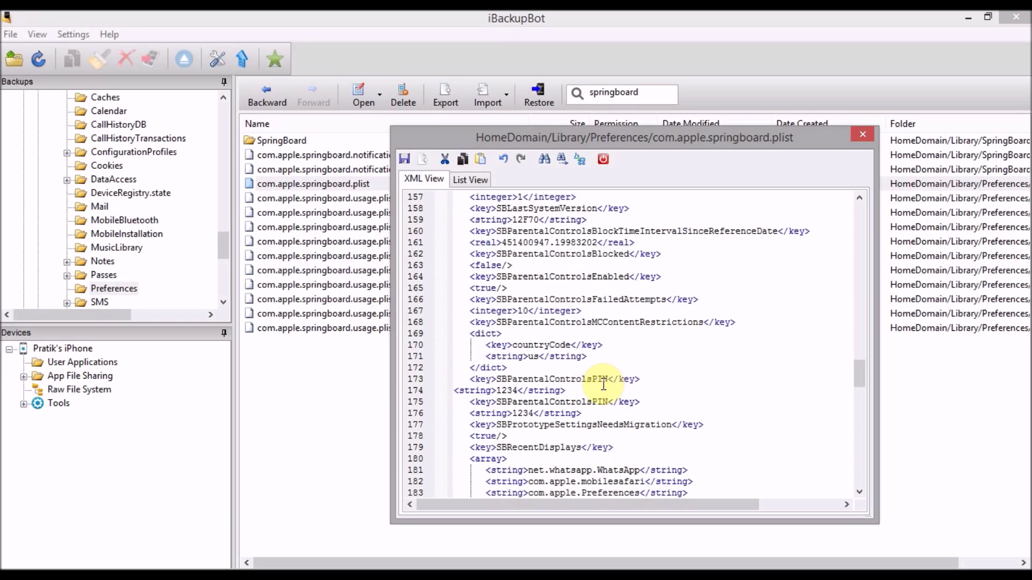
left_click(575, 392)
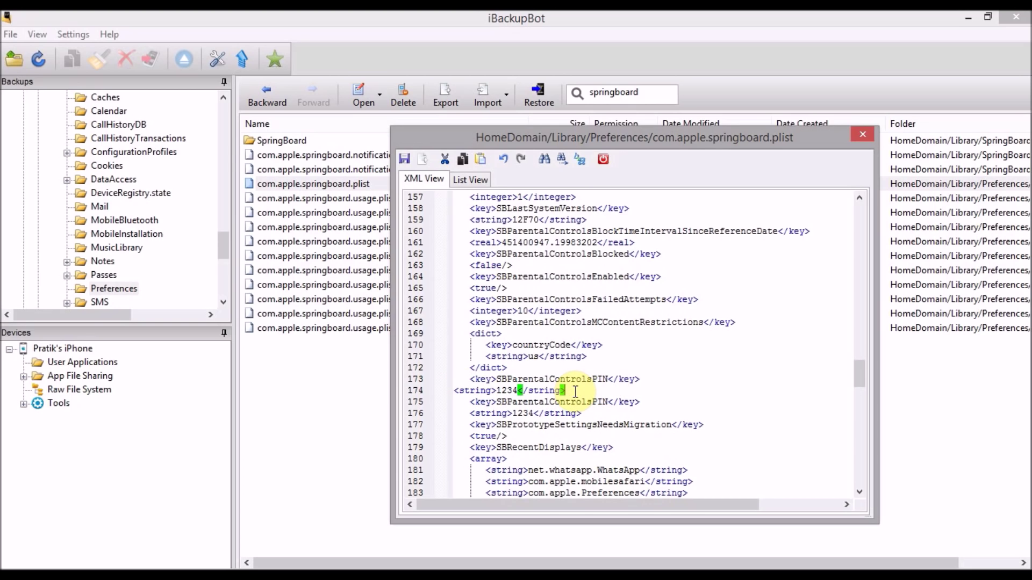
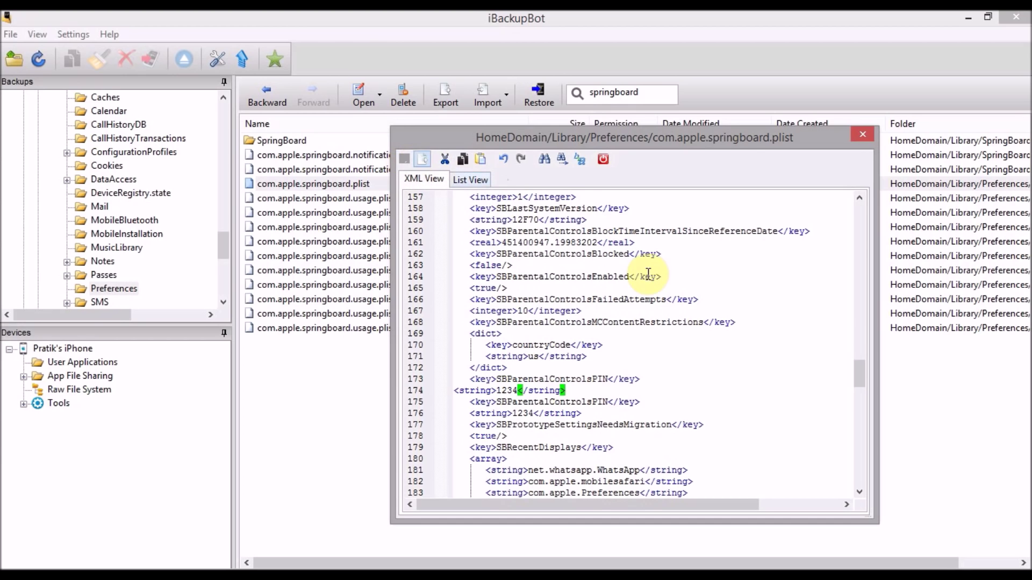
Step: Close the com.apple.springboard.plist XML View window and refresh the backup information
left_click(860, 137)
scroll(558, 142, "right", 2)
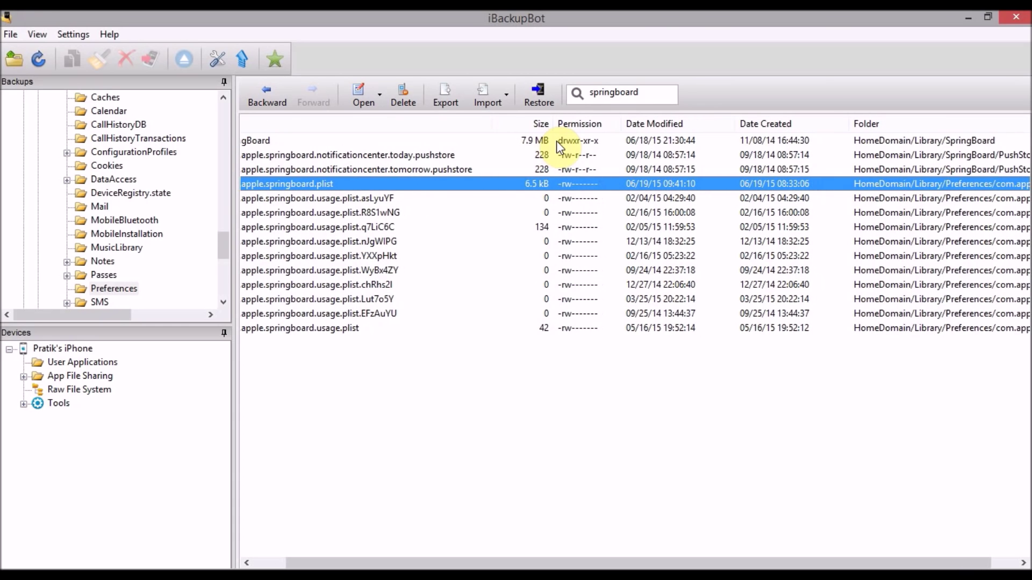
scroll(556, 141, "left", 2)
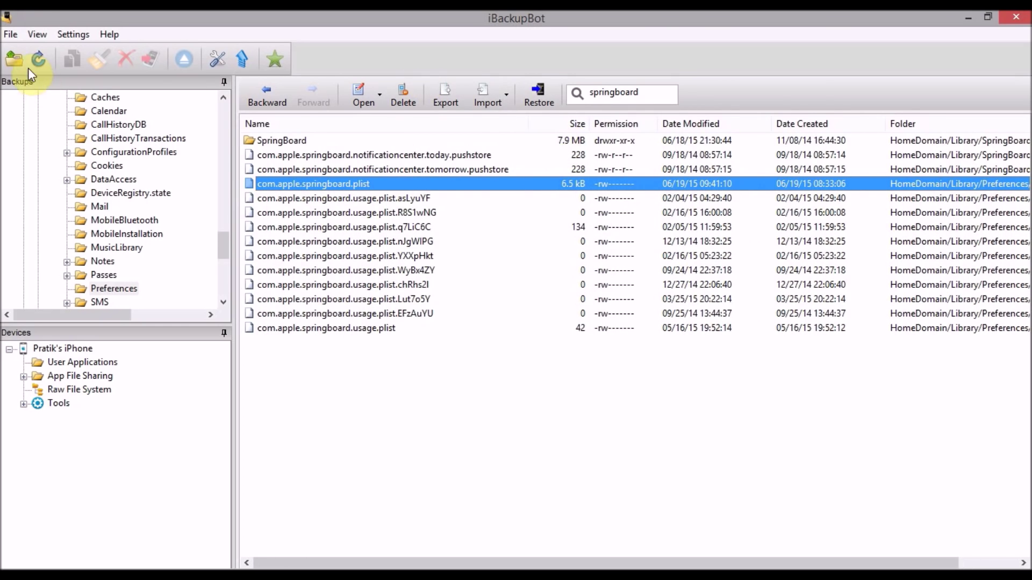
left_click(39, 66)
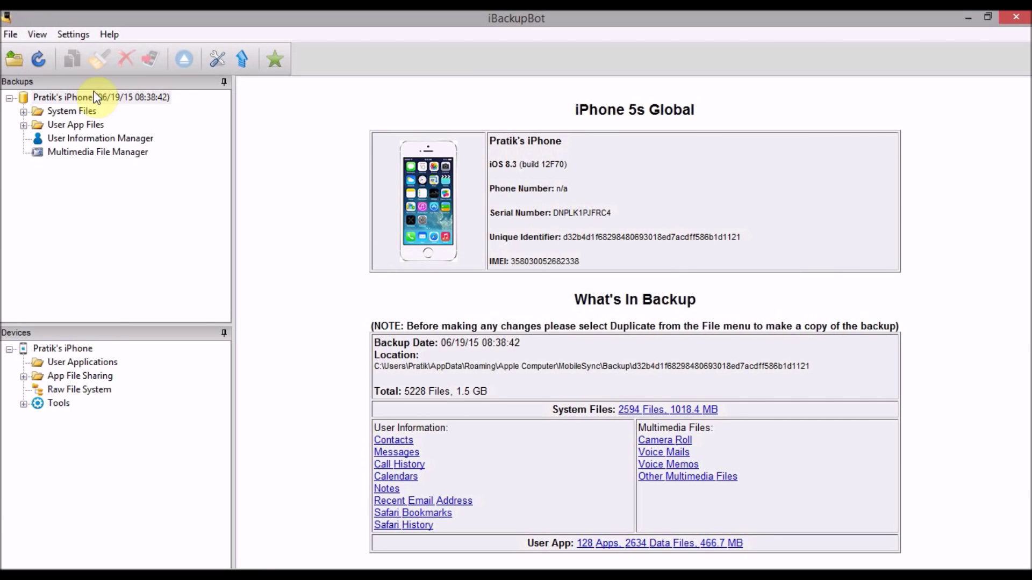
Step: Check the iPhone backup's context menu for Restore to device, then dismiss it
right_click(50, 98)
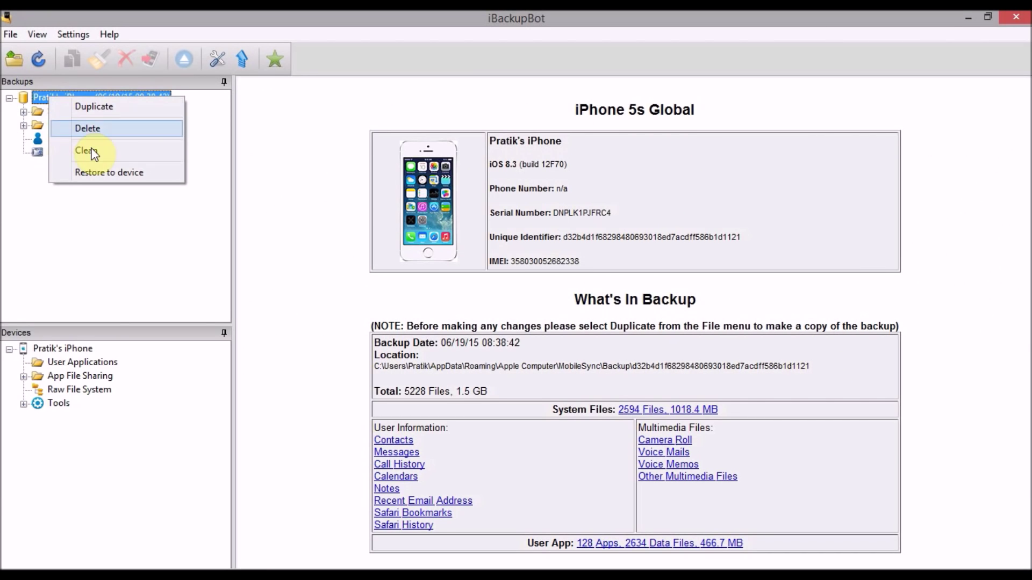
left_click(140, 216)
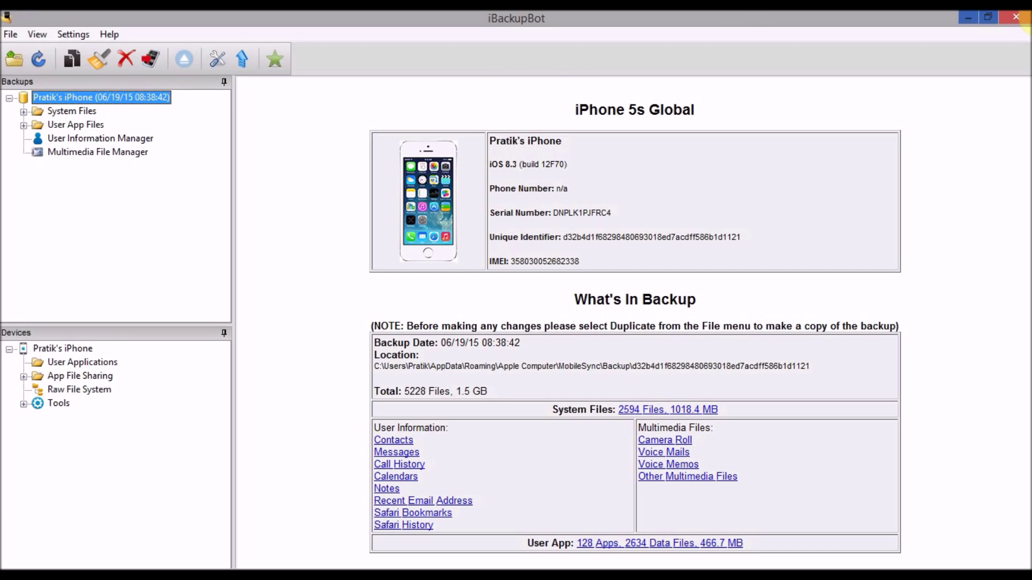
mouse_move(1026, 16)
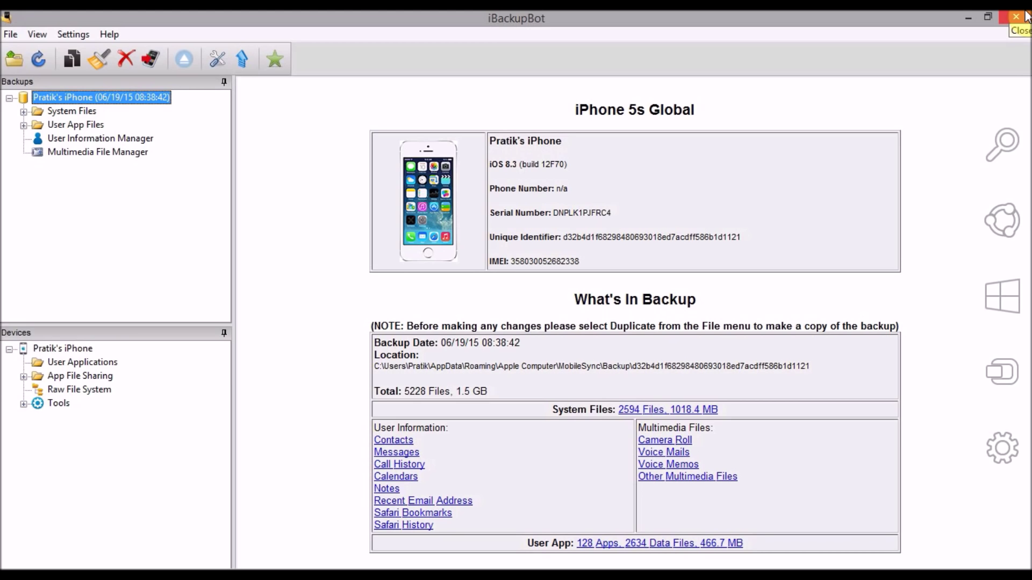
left_click(1022, 16)
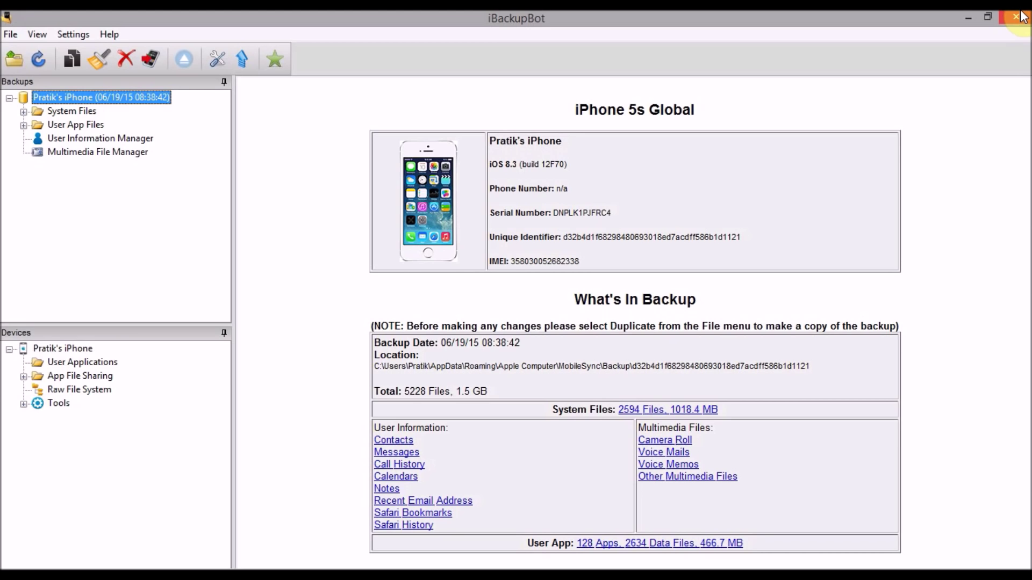